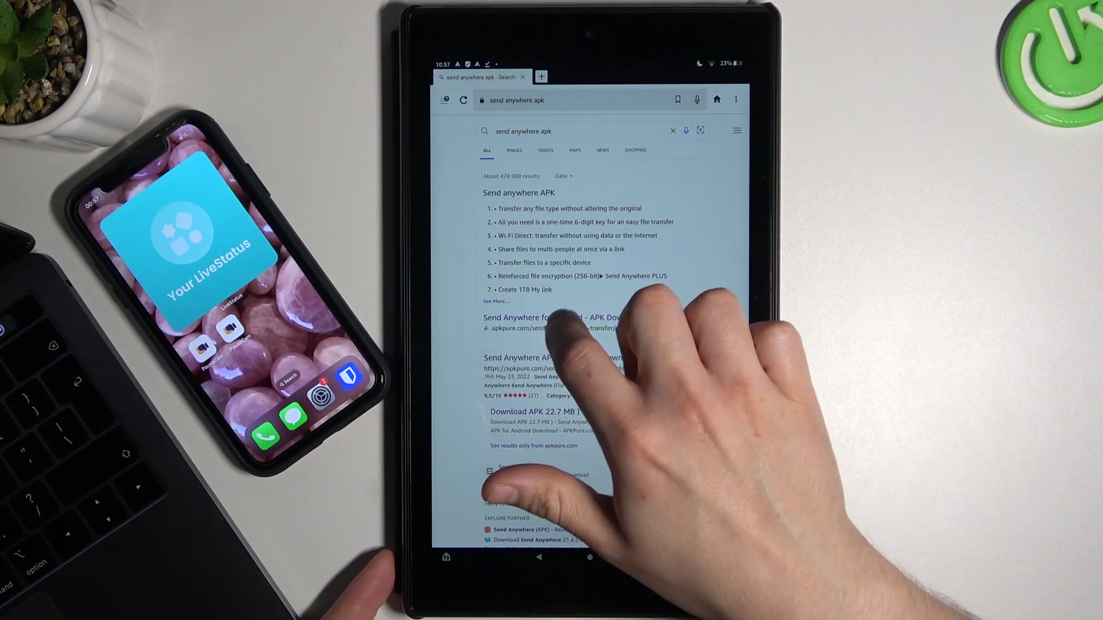
# Step: Download the Send Anywhere APK from APKPure, past the ad, and show its download progress
pyautogui.click(563, 317)
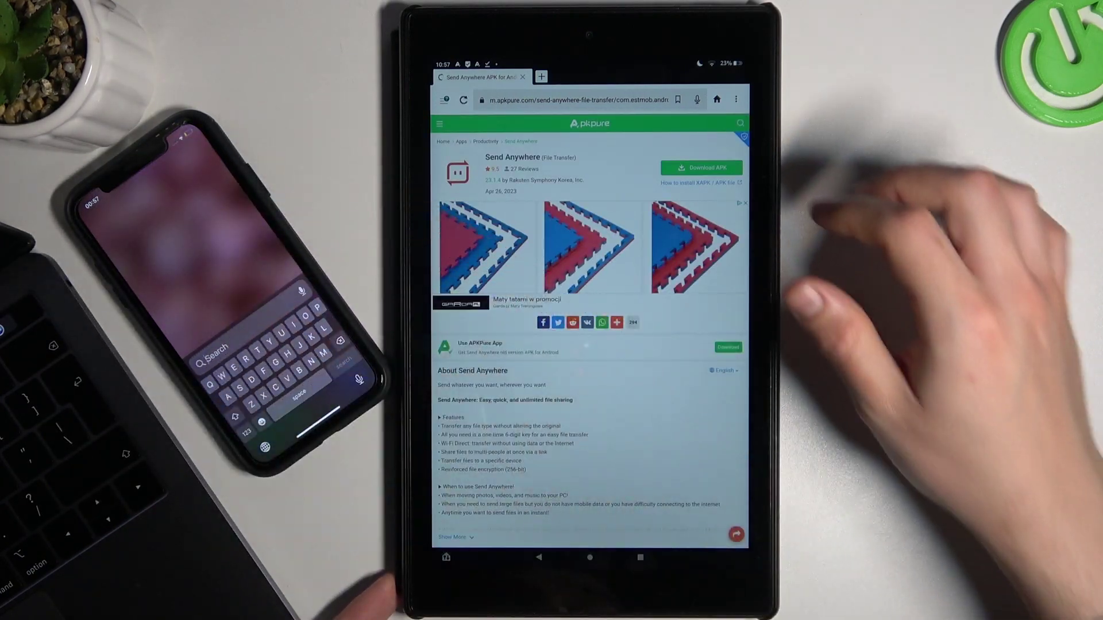
pyautogui.click(701, 167)
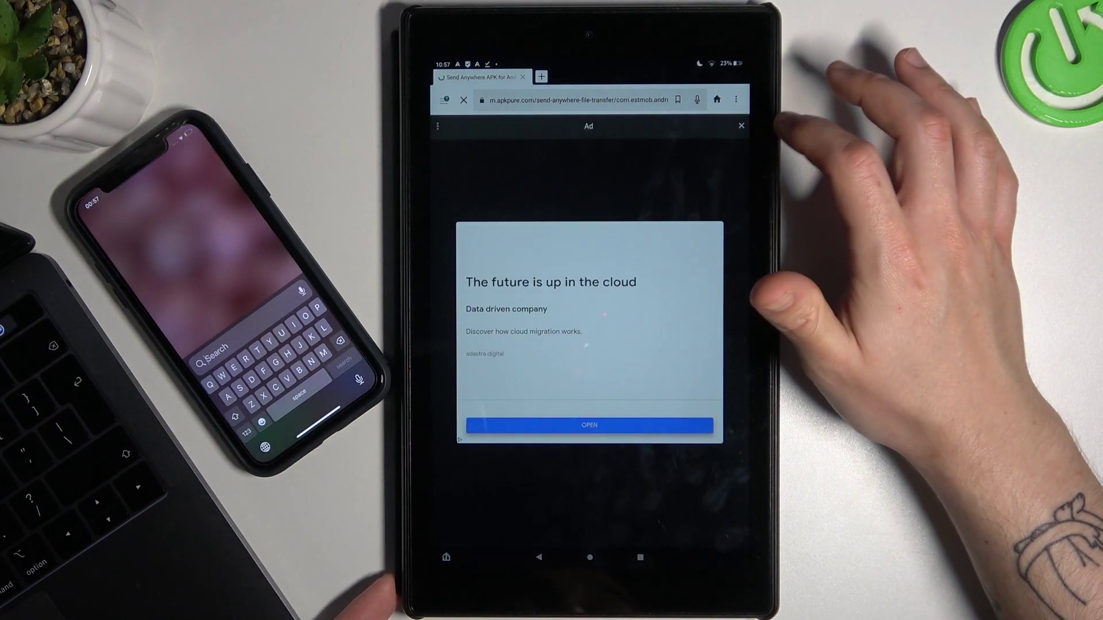
pyautogui.click(741, 127)
pyautogui.click(702, 167)
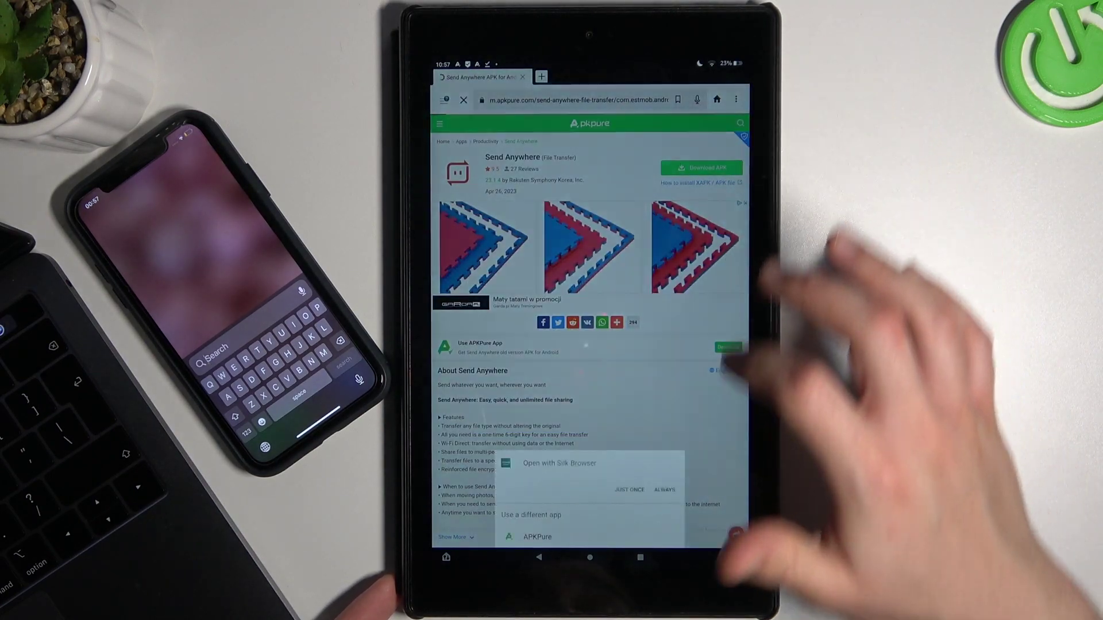
pyautogui.click(624, 489)
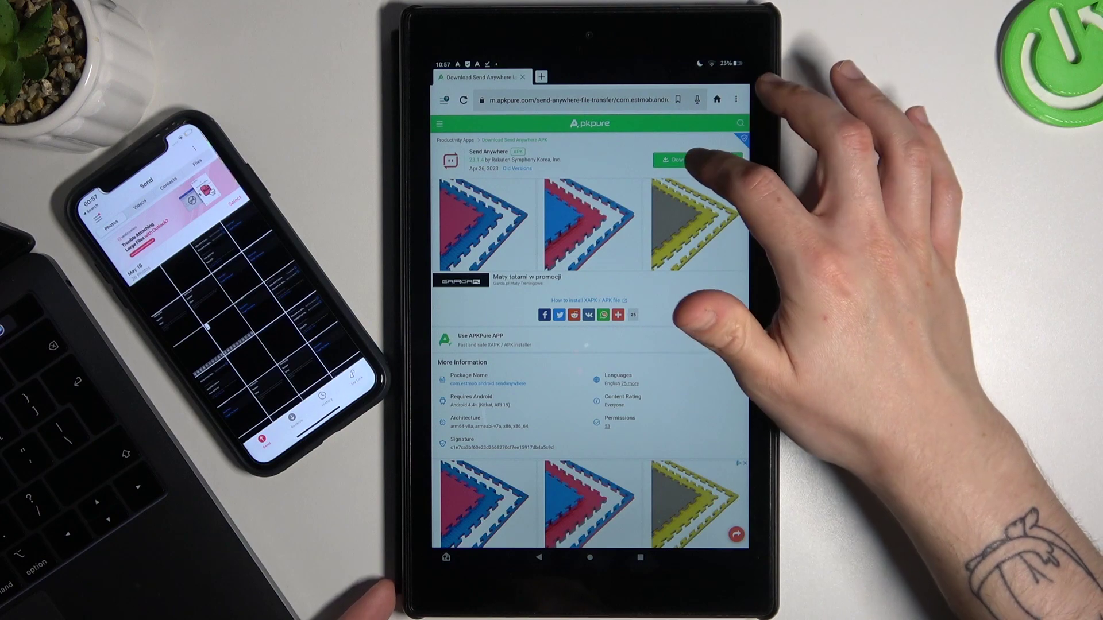
pyautogui.click(697, 159)
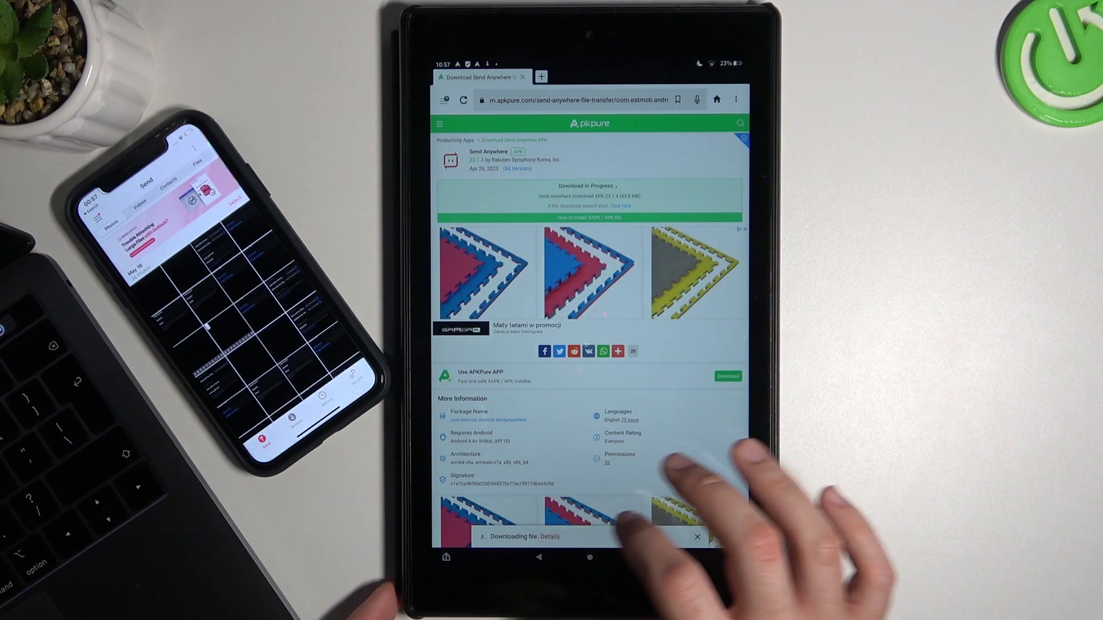
pyautogui.click(550, 536)
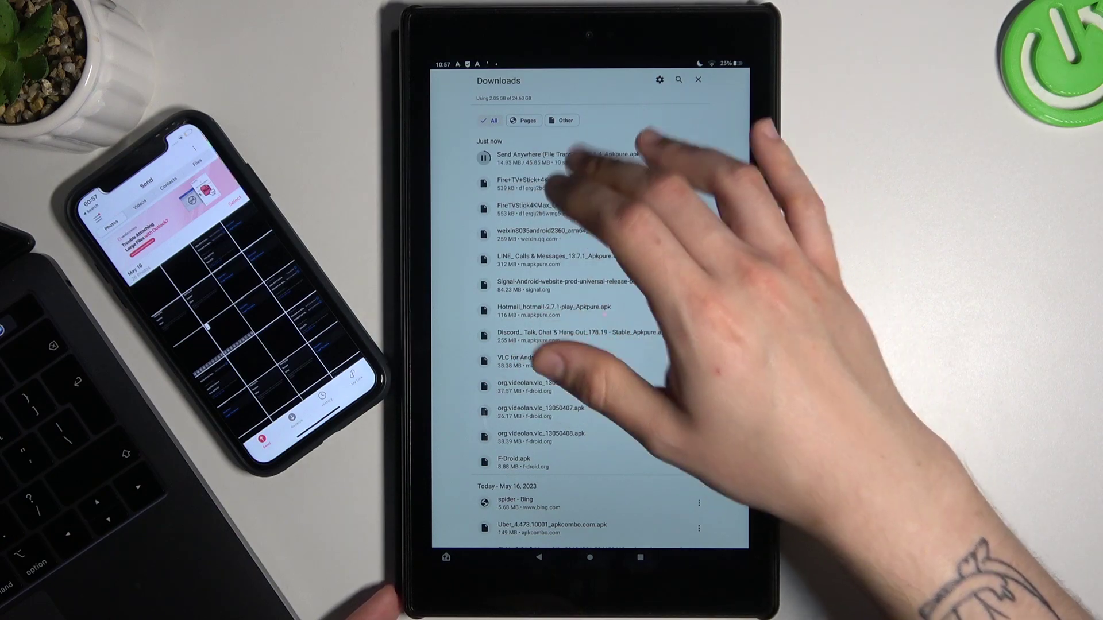
# Step: Go to the Fire OS home screen and launch the Send Anywhere app
pyautogui.click(590, 557)
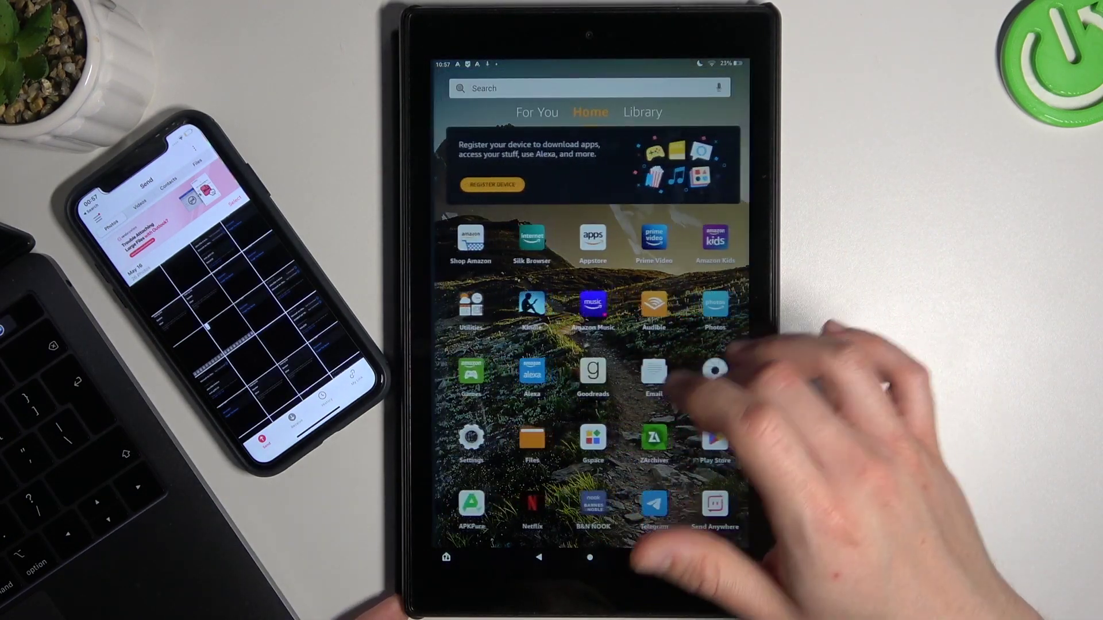
pyautogui.scroll(-5, 590, 345)
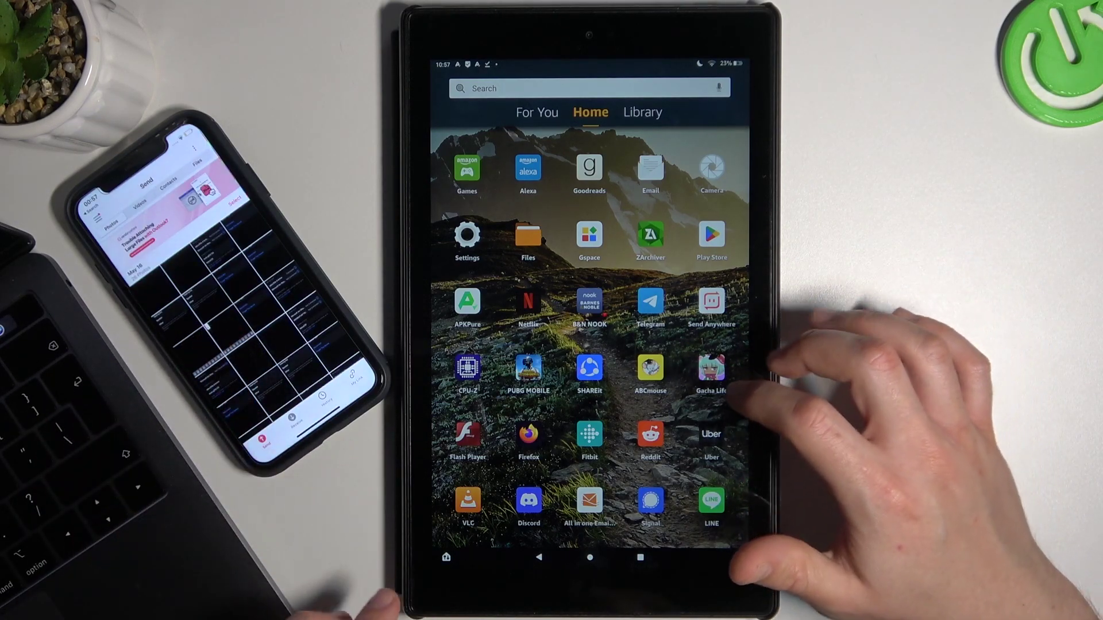
pyautogui.scroll(5, 590, 345)
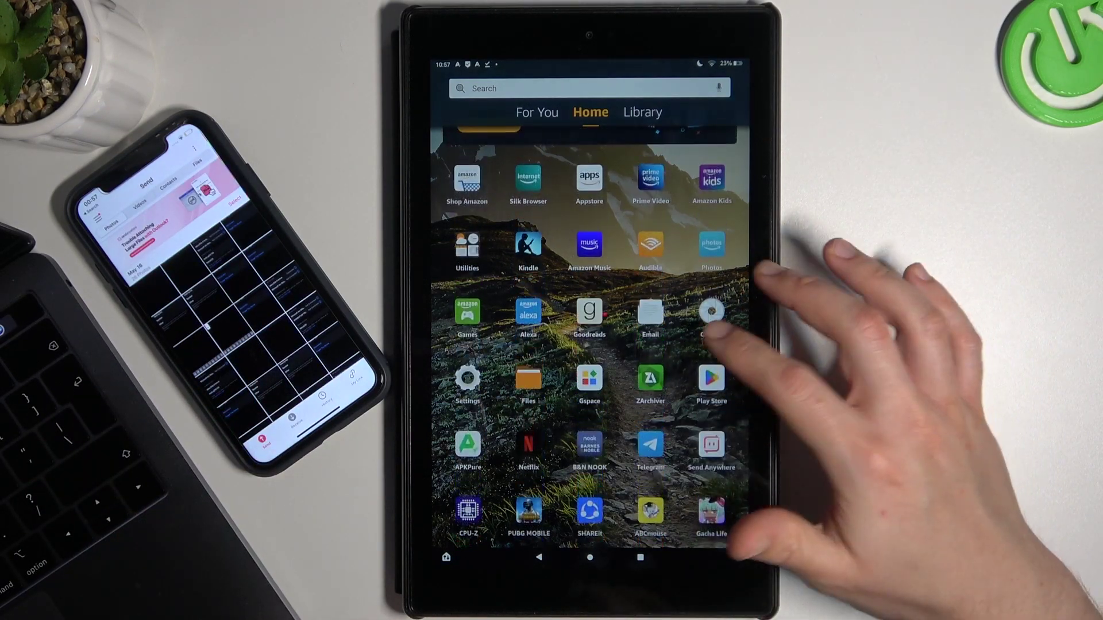
pyautogui.scroll(-5, 590, 345)
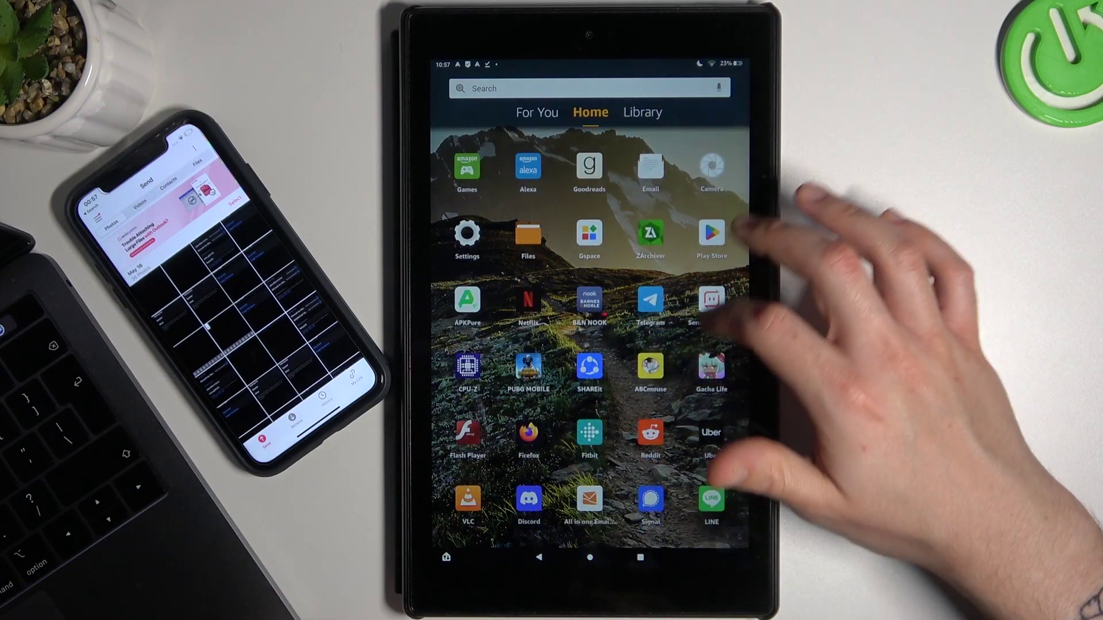
pyautogui.click(638, 88)
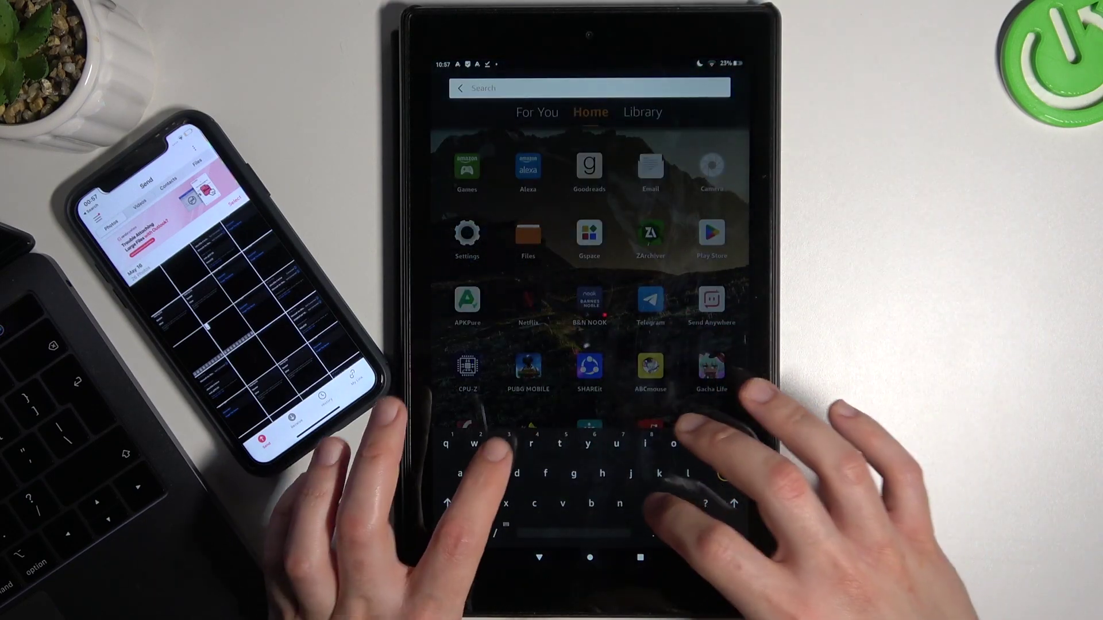
pyautogui.write('send a')
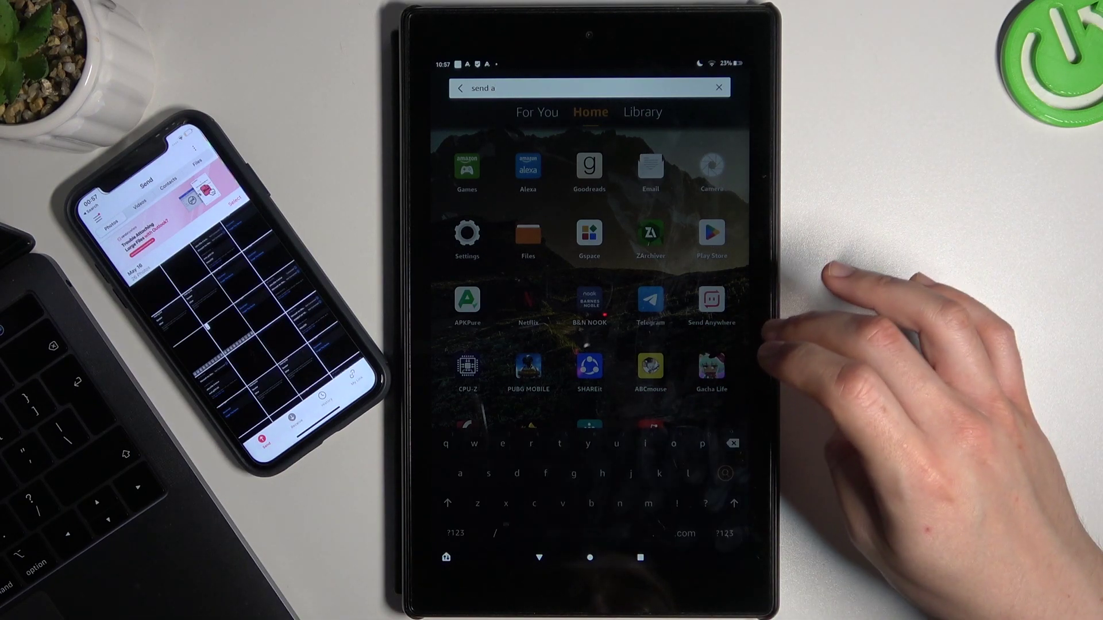
pyautogui.click(732, 379)
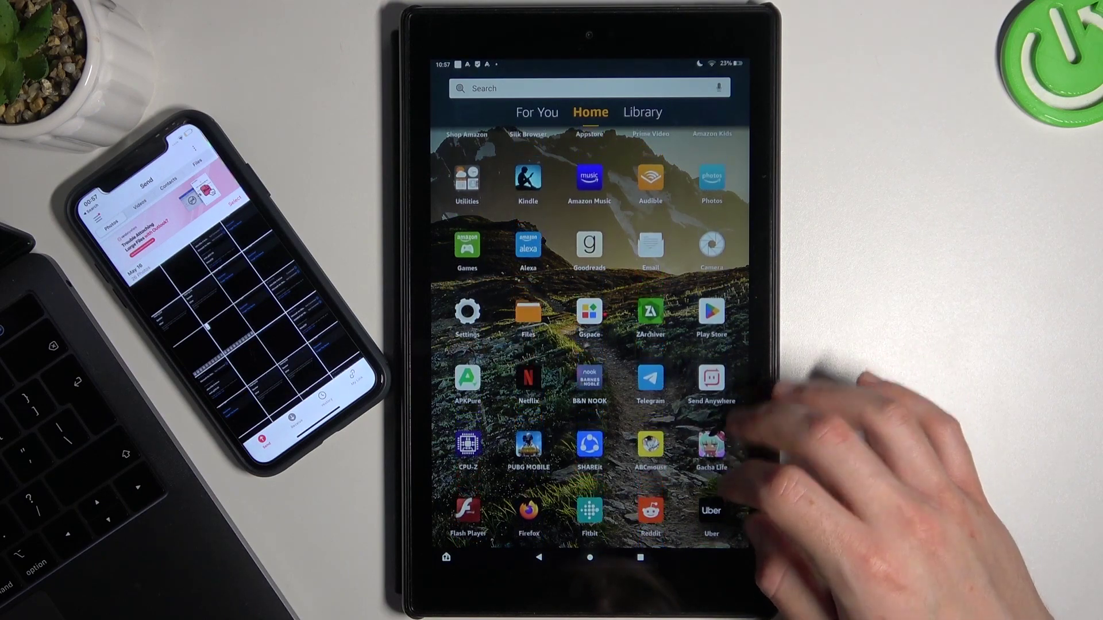
pyautogui.click(713, 379)
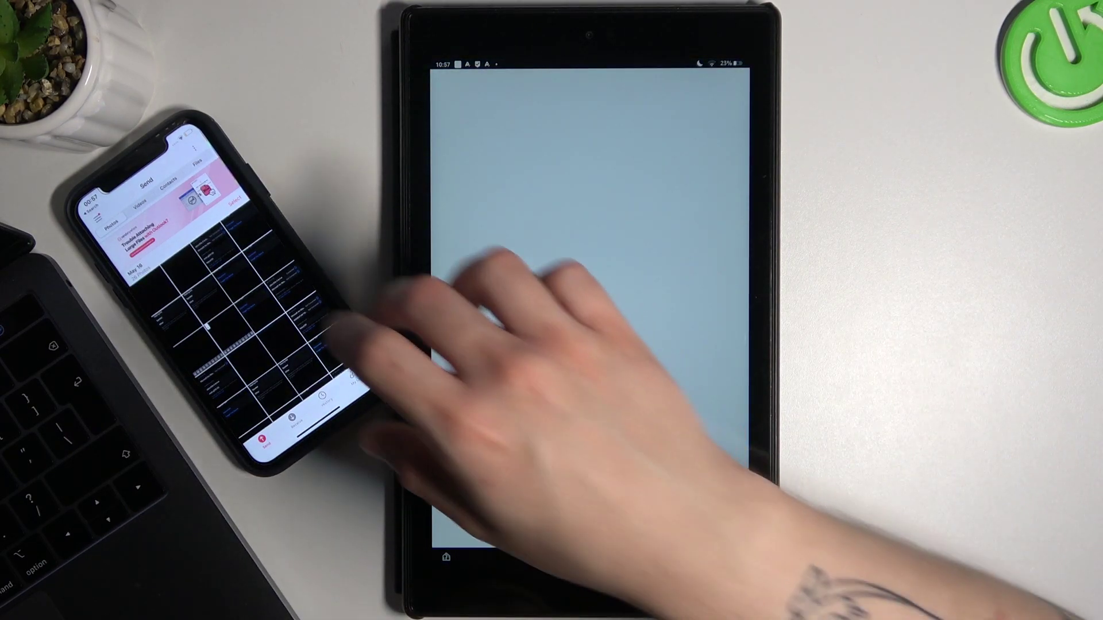